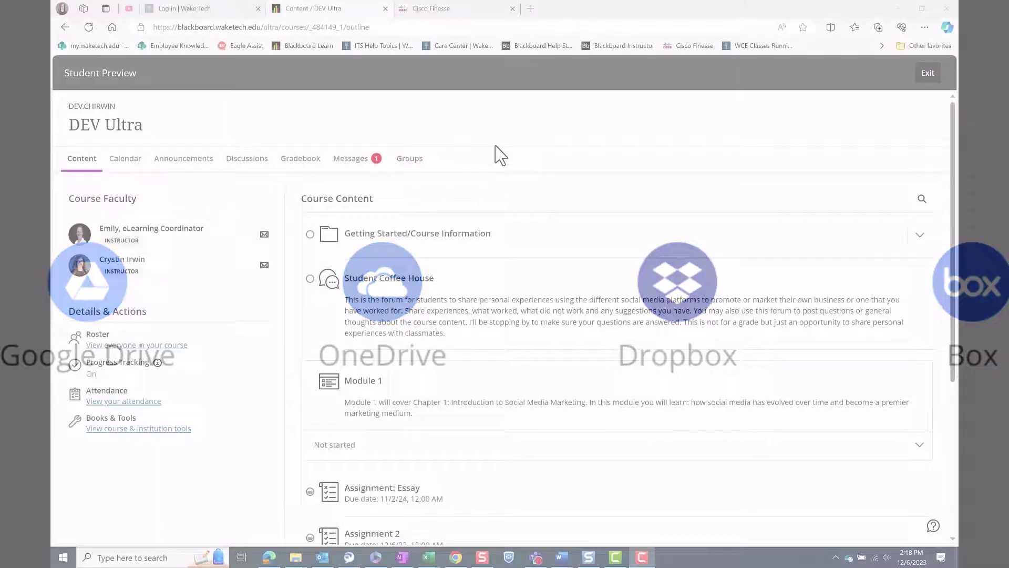
scroll(513, 244, "down", 1)
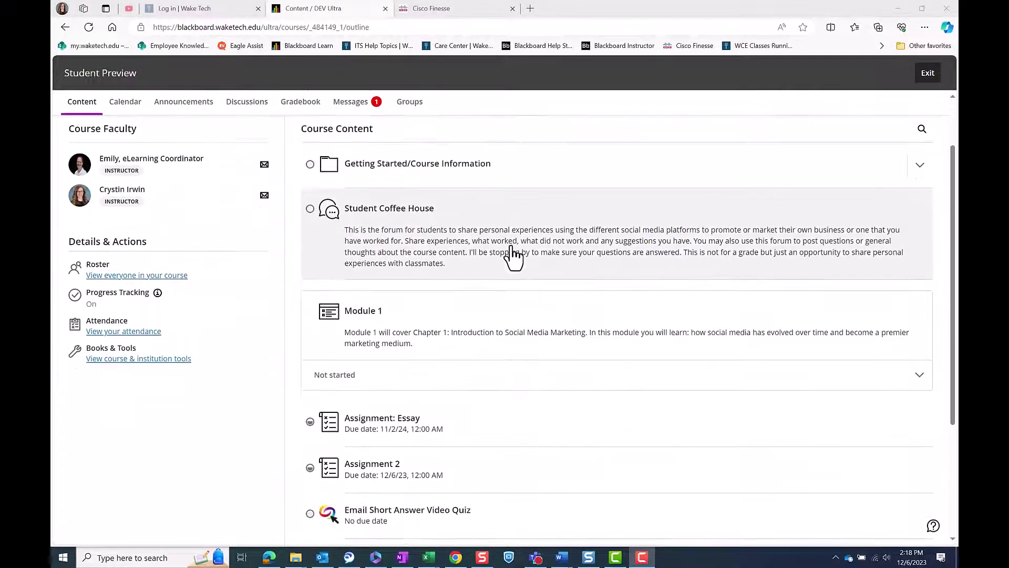
scroll(474, 300, "down", 1)
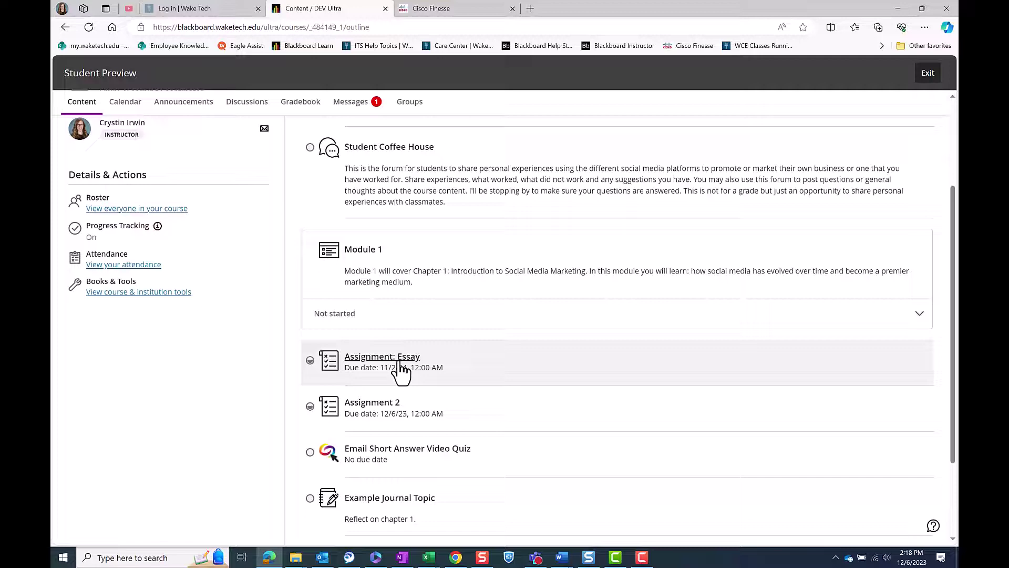
Start an attempt at Assignment: Essay and open its Submission editor.
left_click(401, 367)
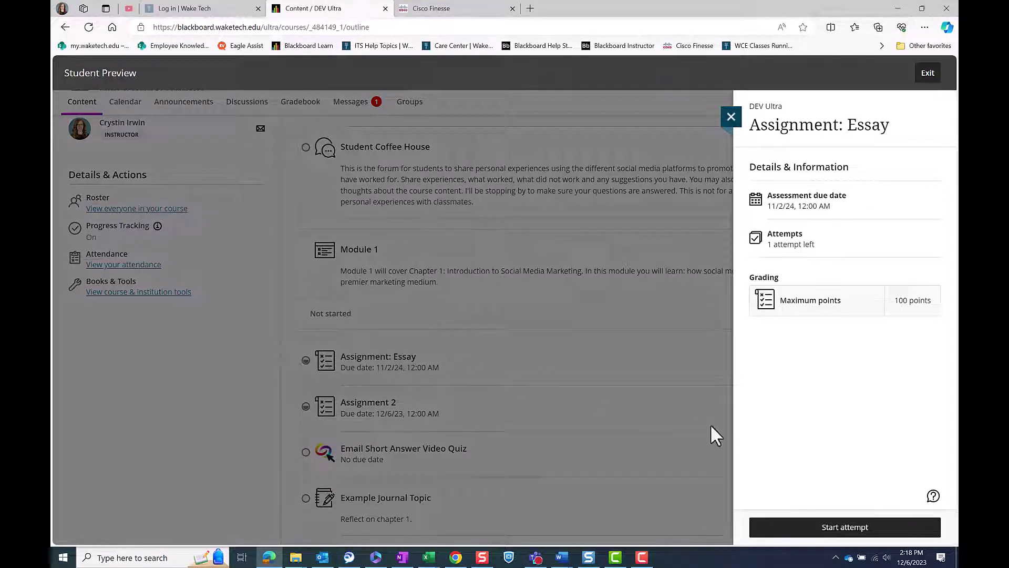
left_click(804, 528)
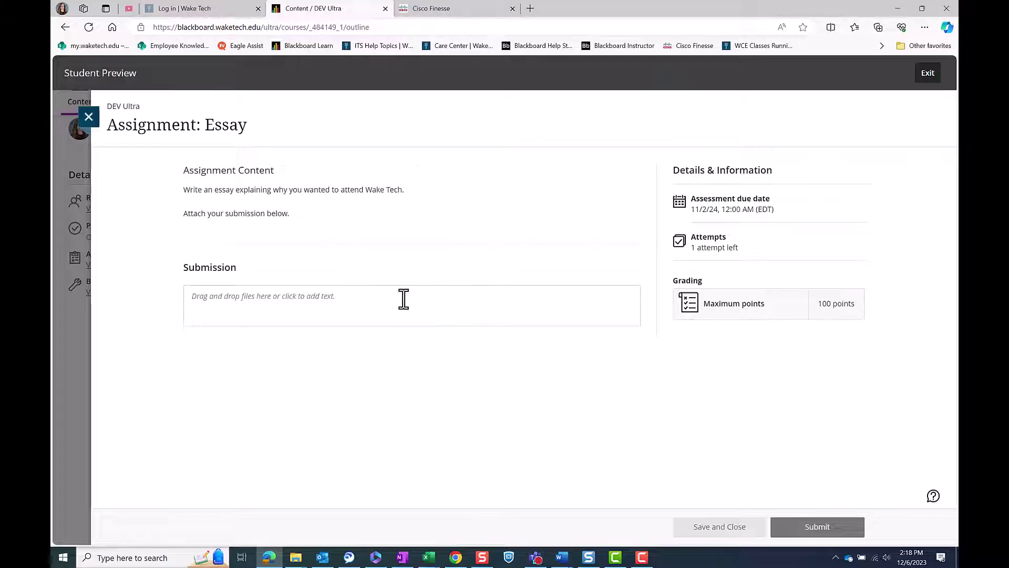
left_click(342, 298)
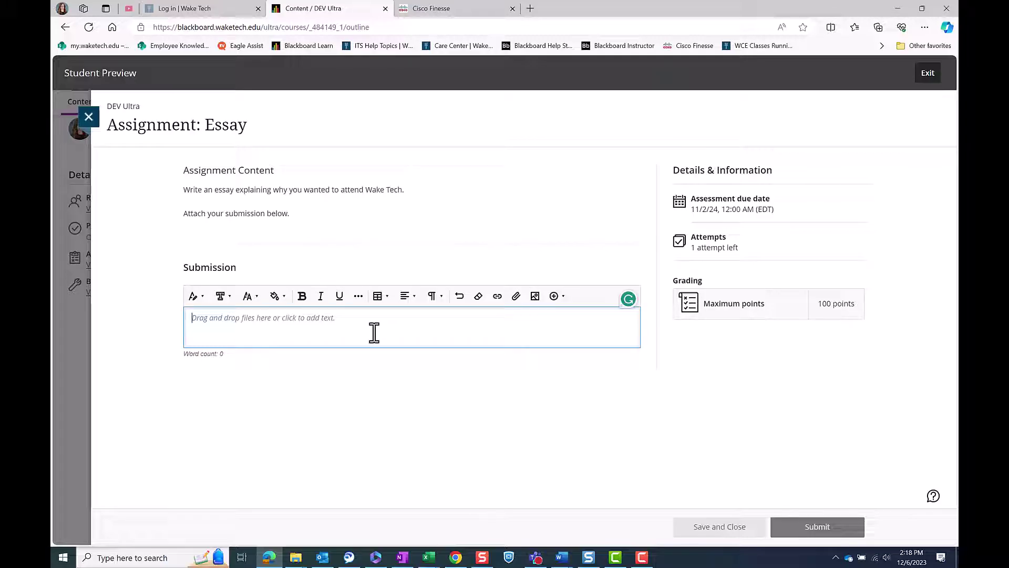
Choose Cloud storage from the editor's Insert content menu.
left_click(567, 311)
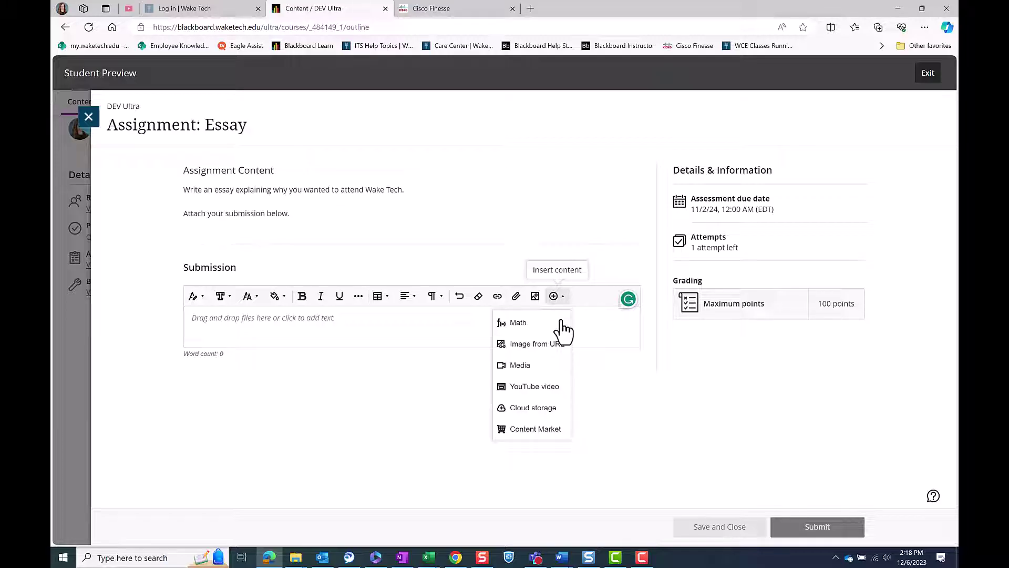
left_click(554, 415)
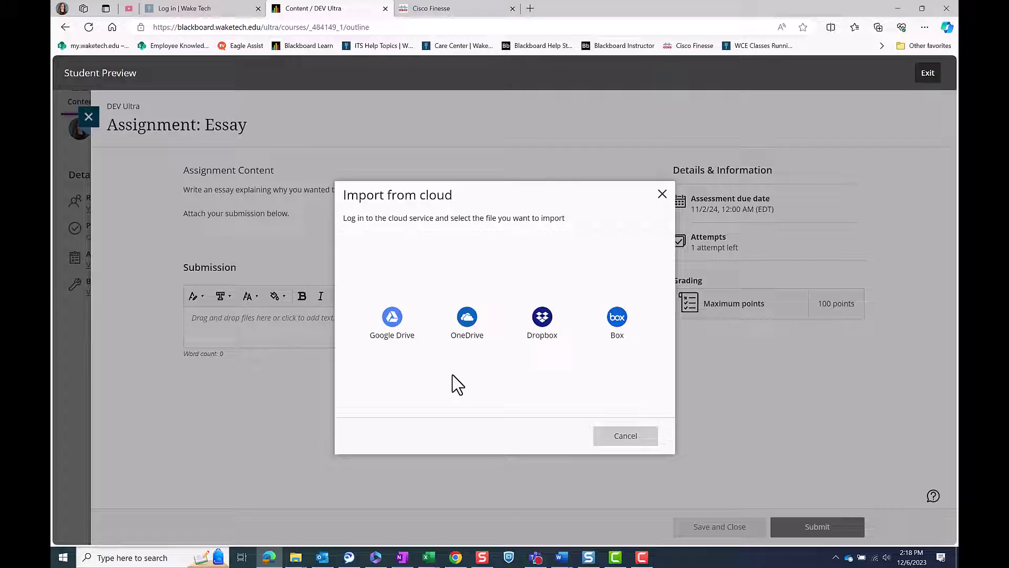
From OneDrive, filter by 'don' and select Donald Duck Assignment for WT.docx.
left_click(463, 348)
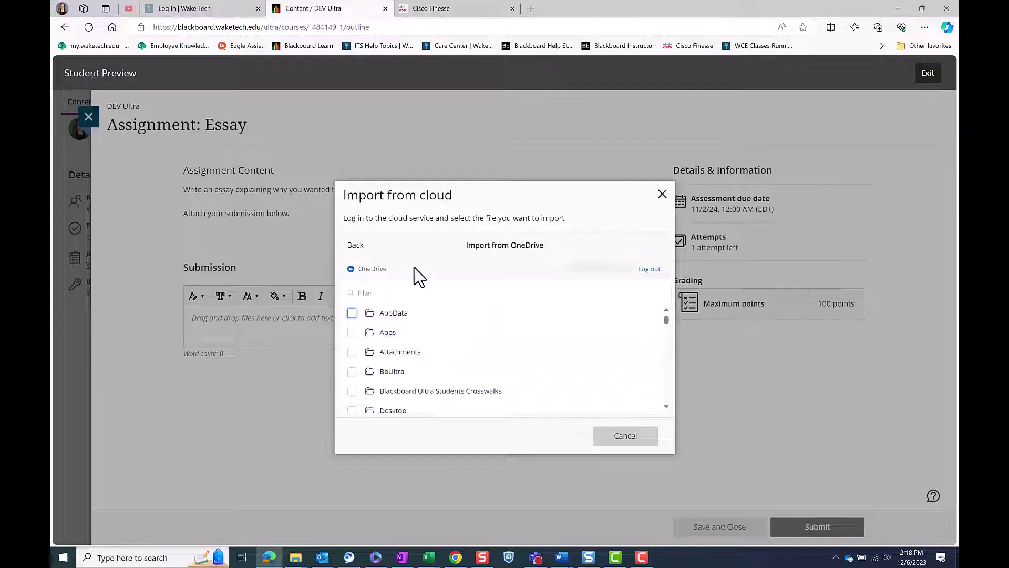
left_click(388, 294)
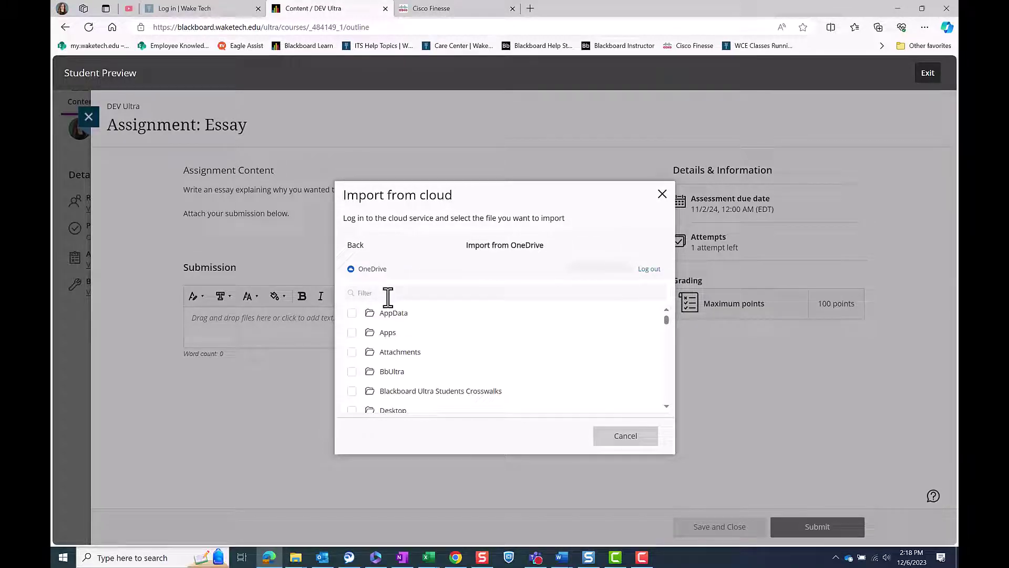
type("don")
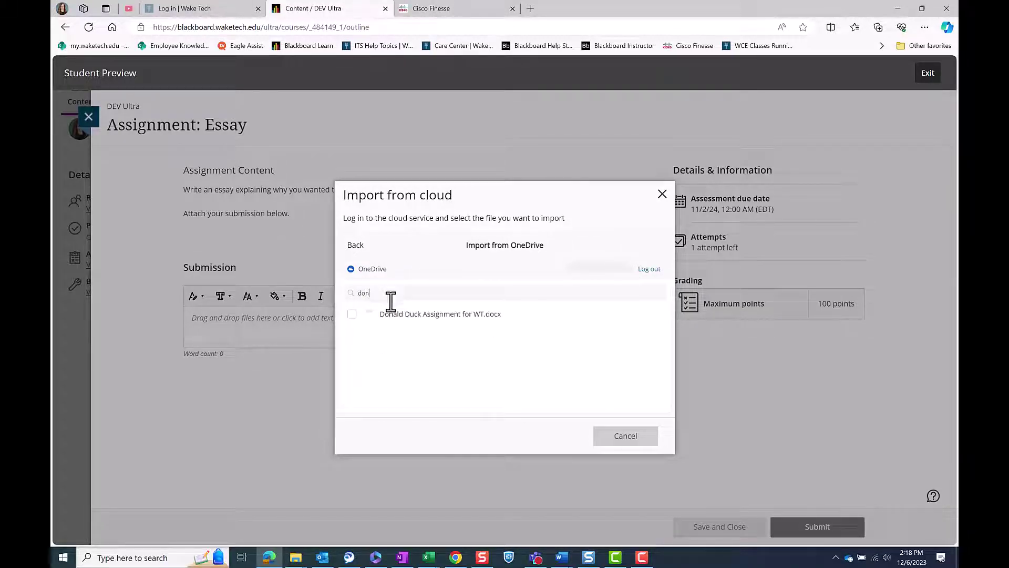
left_click(352, 314)
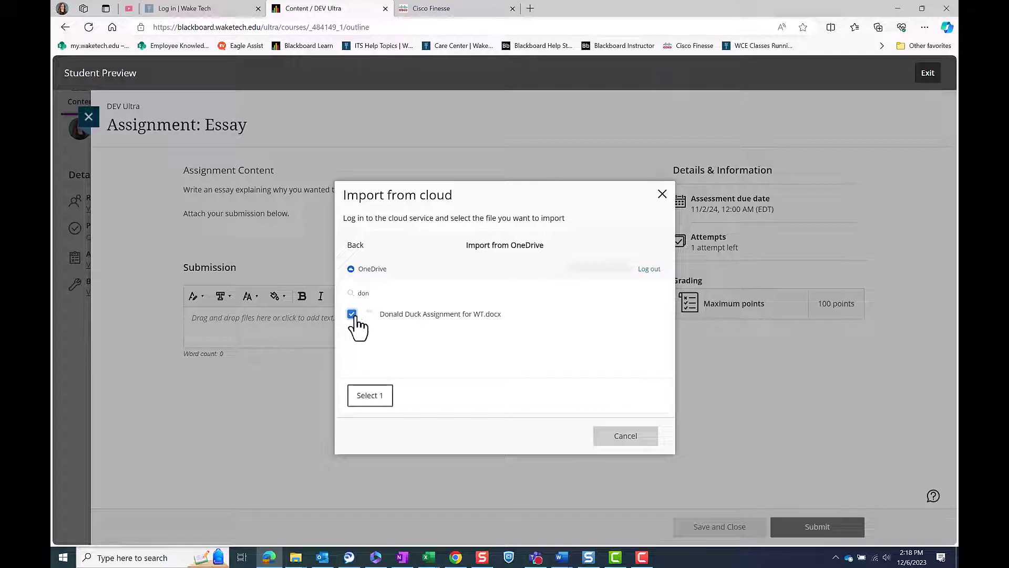
left_click(383, 407)
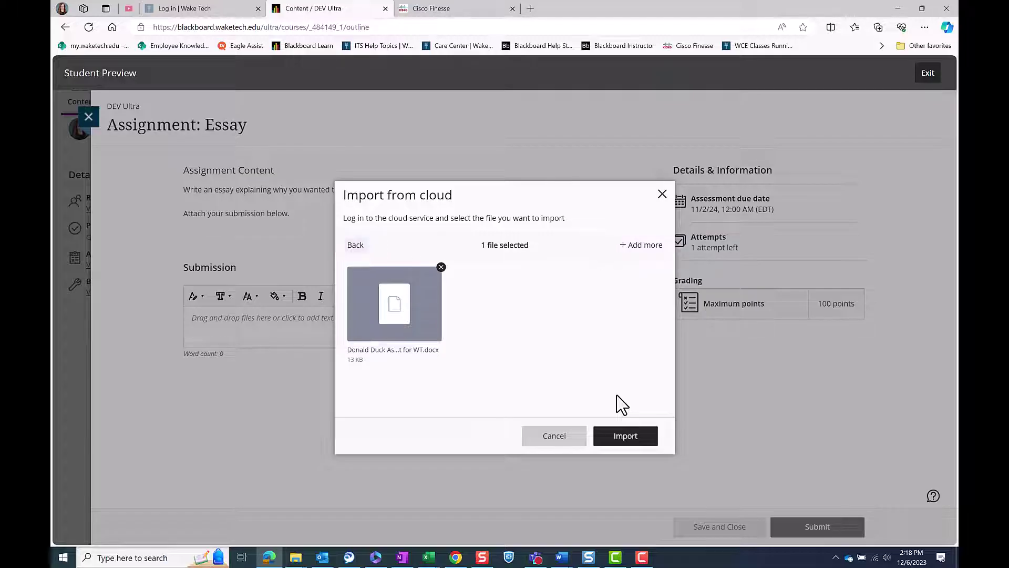
Import the file and rename its display name to 'Donald Duck Assignment'.
left_click(643, 443)
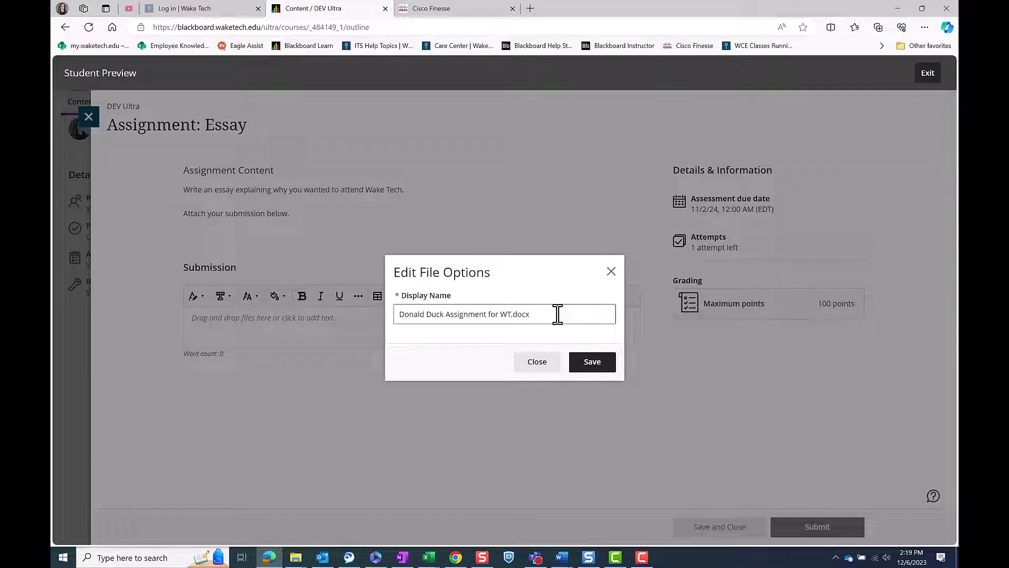
left_click_drag(556, 313, 486, 314)
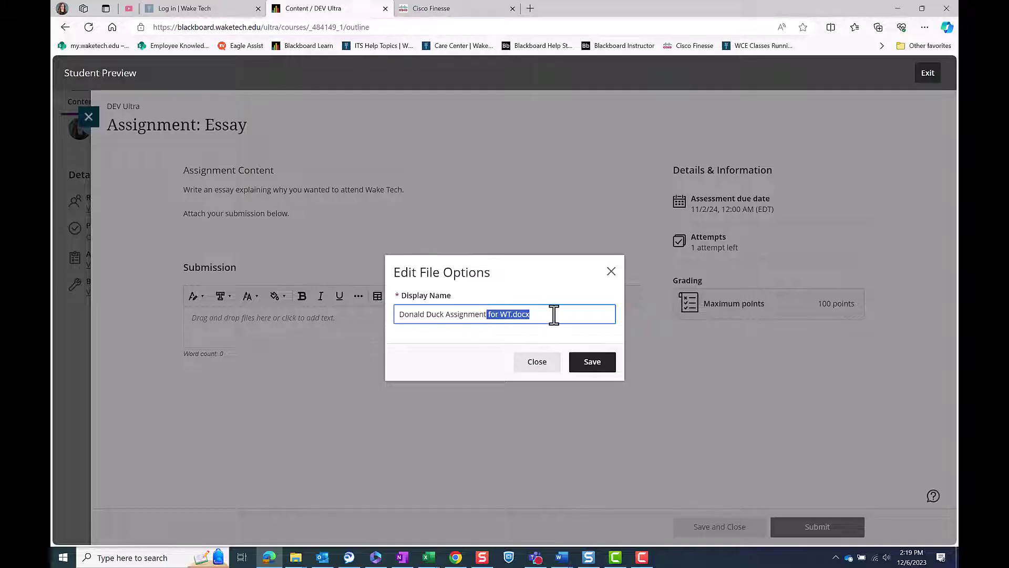
key("BackSpace")
left_click(590, 373)
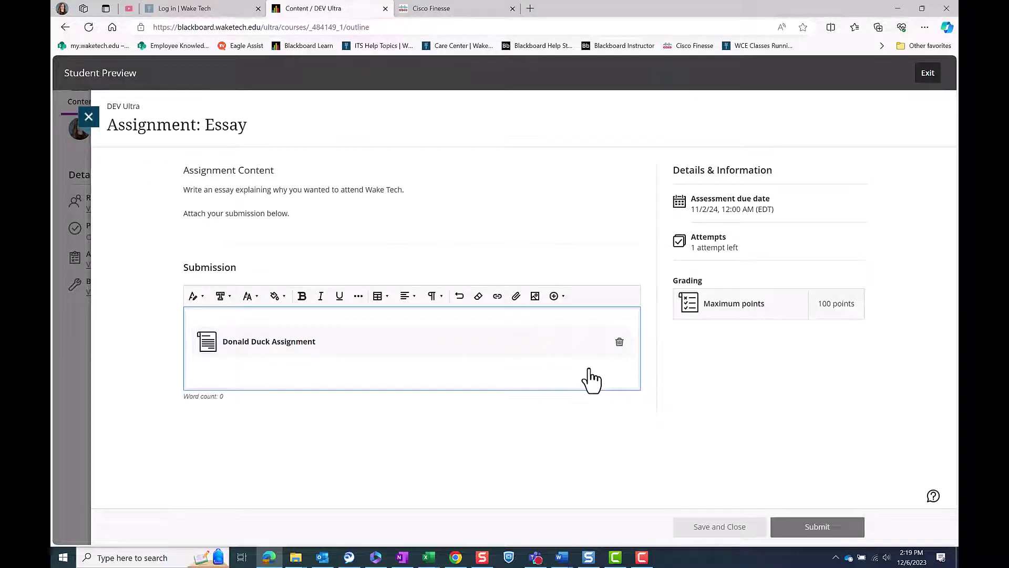
scroll(619, 308, "down", 2)
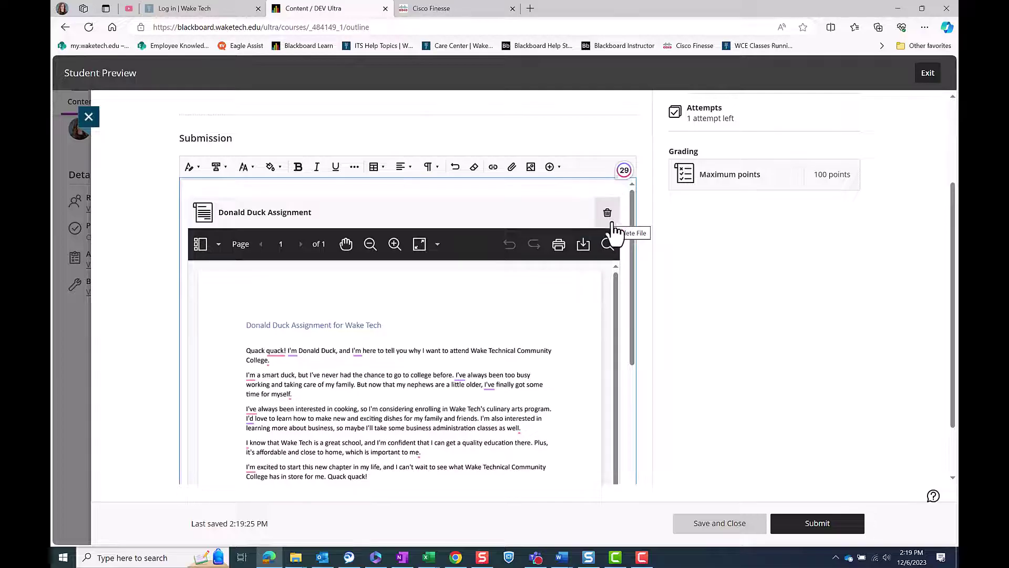
Submit the essay with the attached Donald Duck Assignment file.
left_click(811, 534)
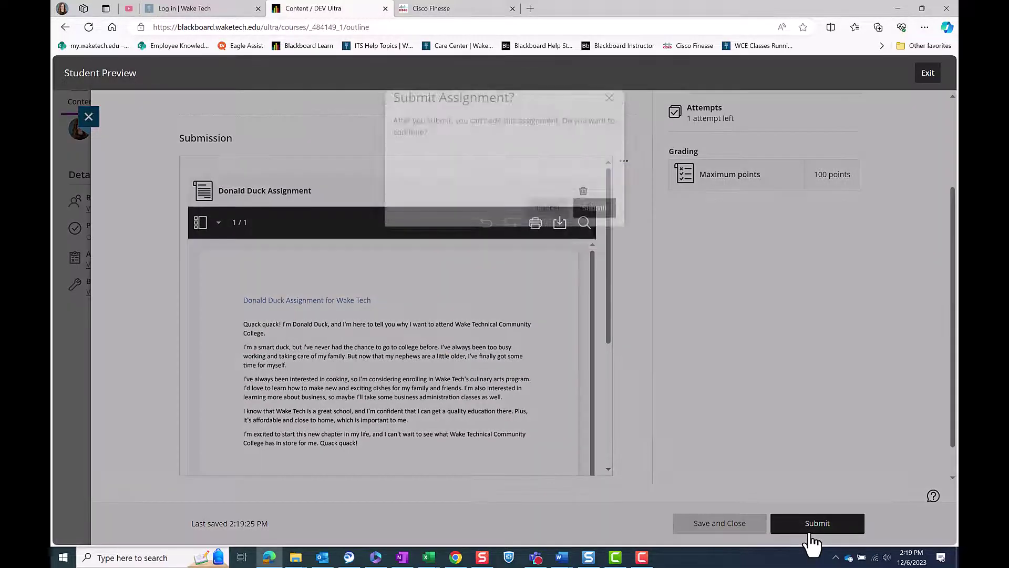